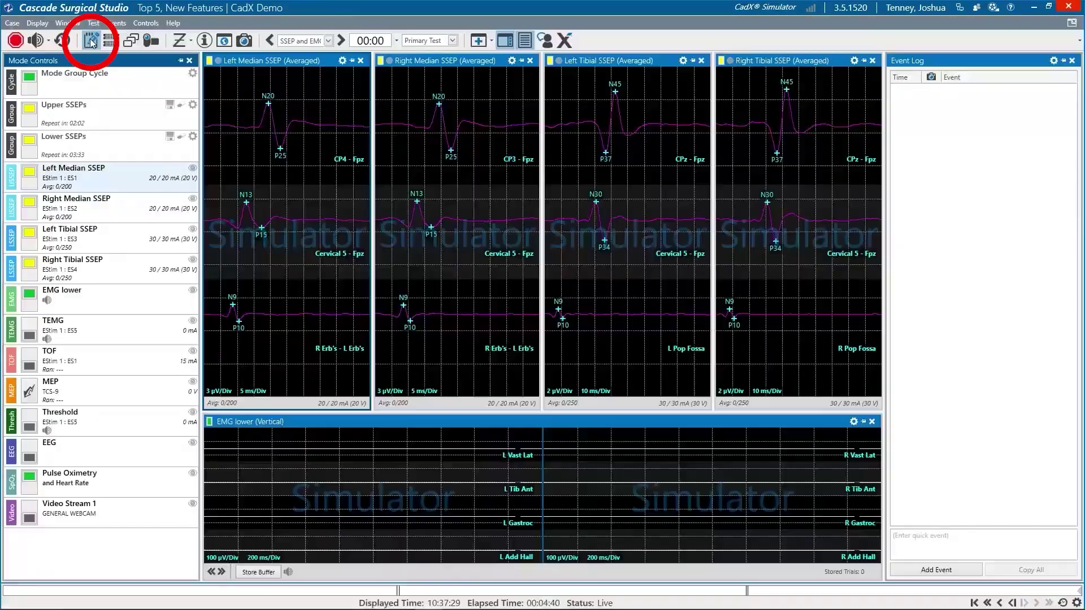
- Review the study setup, then briefly show the Left Median SSEP settings inline
click(89, 40)
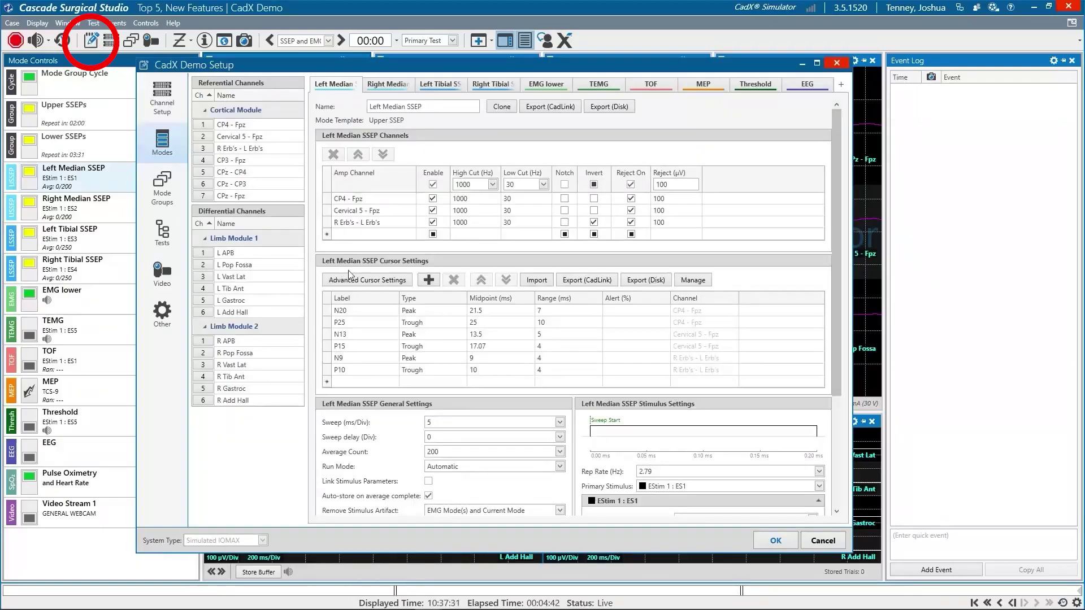
scroll(500, 292, down, 4)
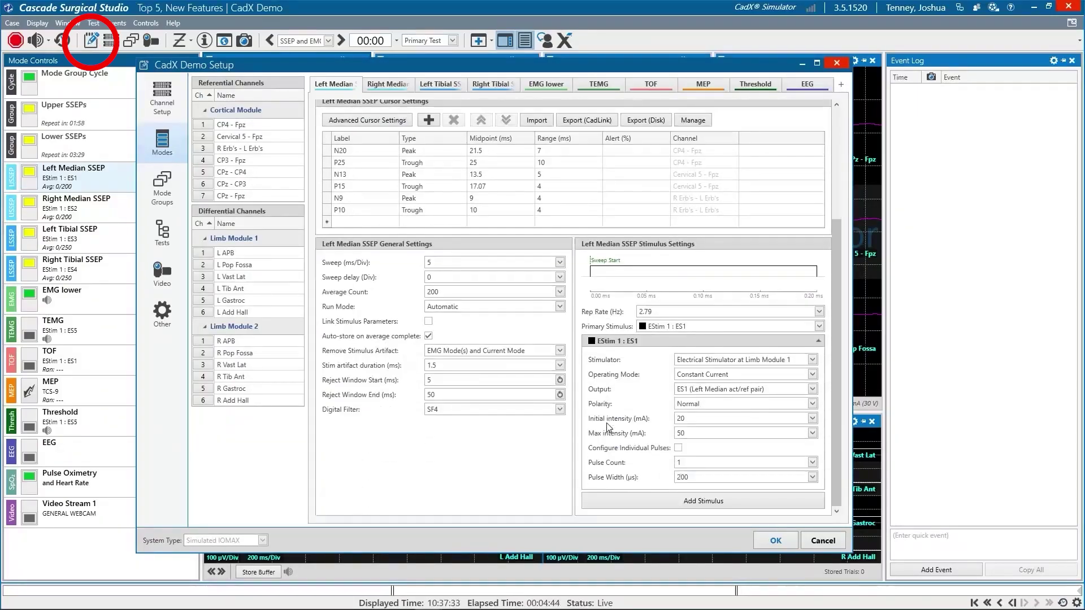
click(779, 543)
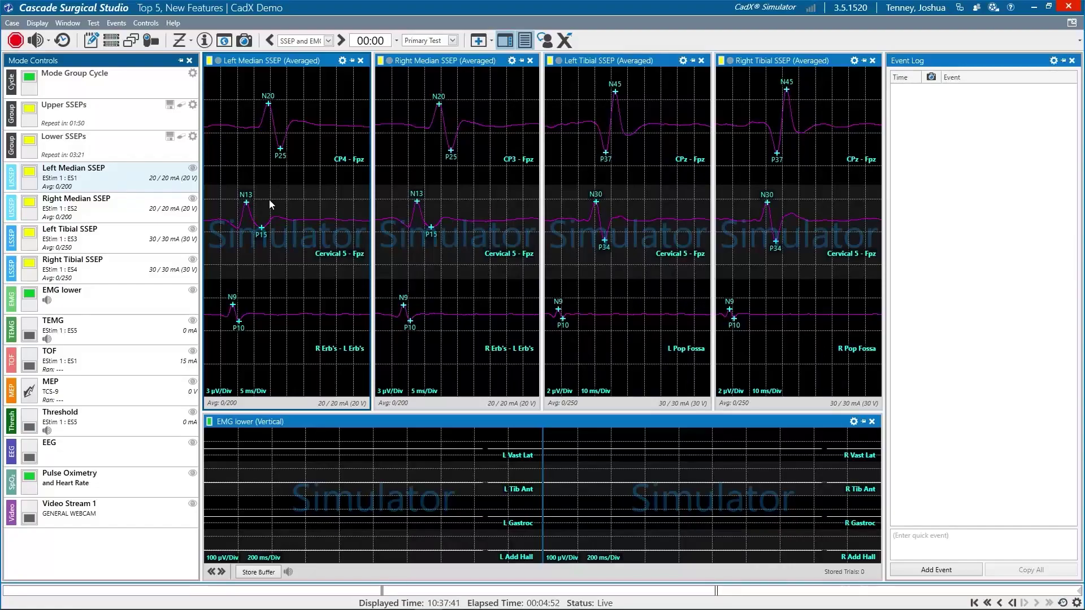
click(118, 181)
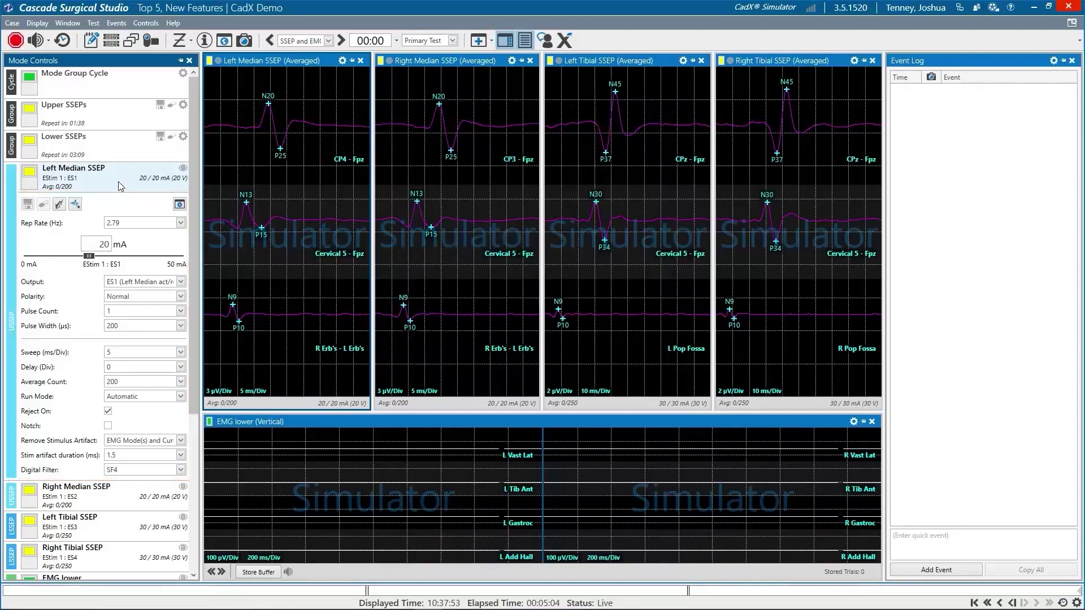
click(118, 182)
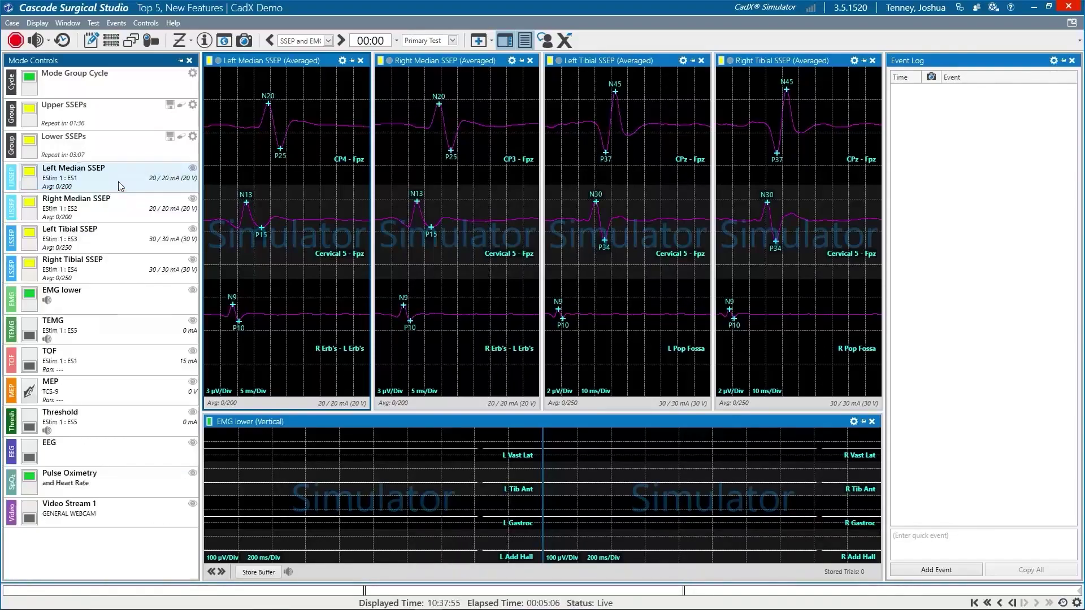
- Briefly show the EMG lower settings inline, then leave TEMG's settings expanded
click(100, 292)
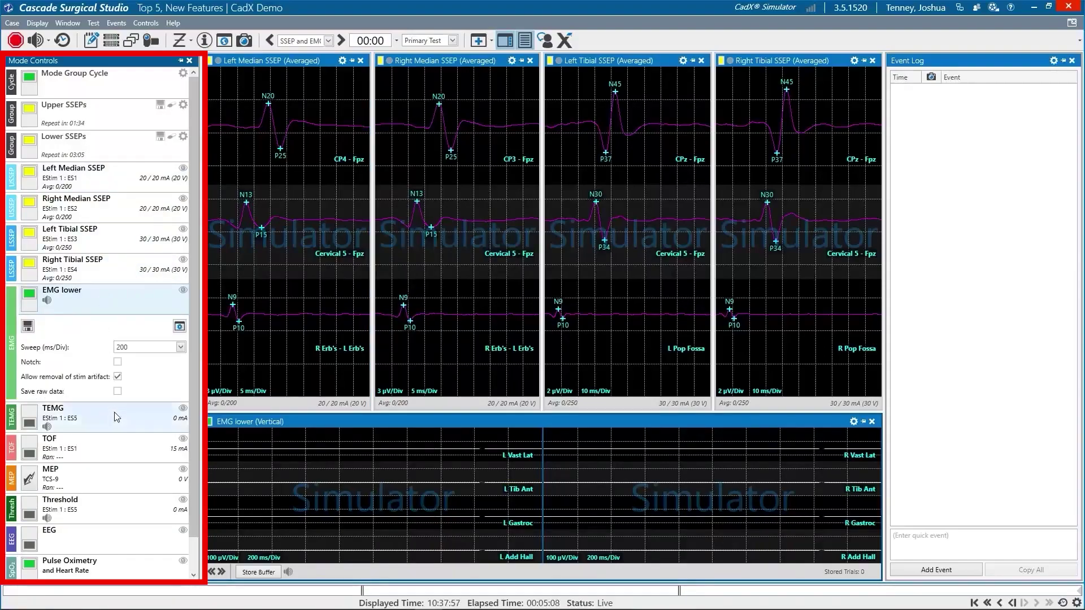
click(88, 300)
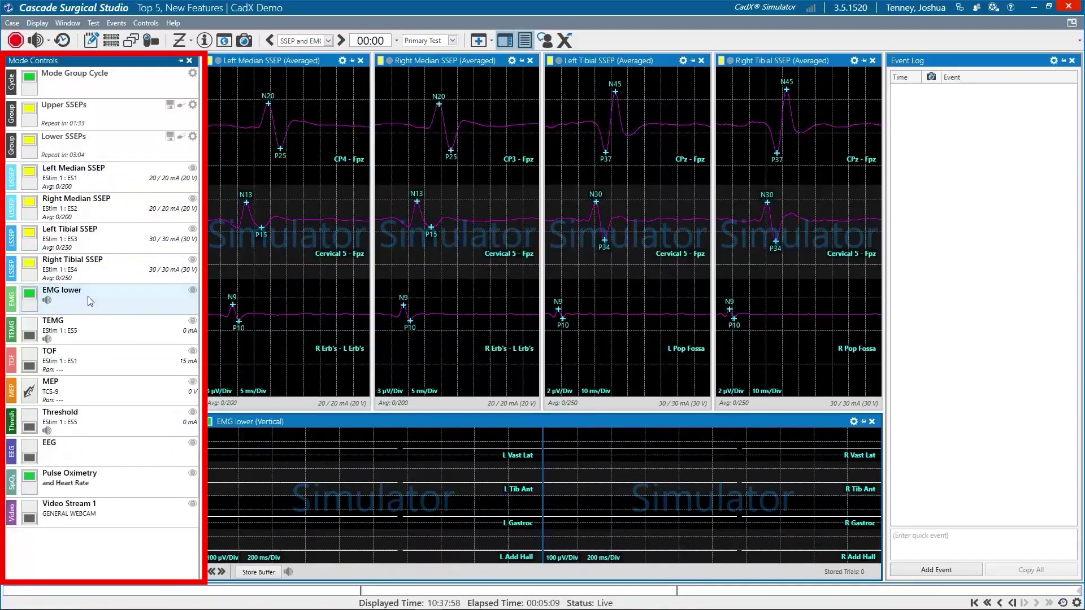
click(97, 331)
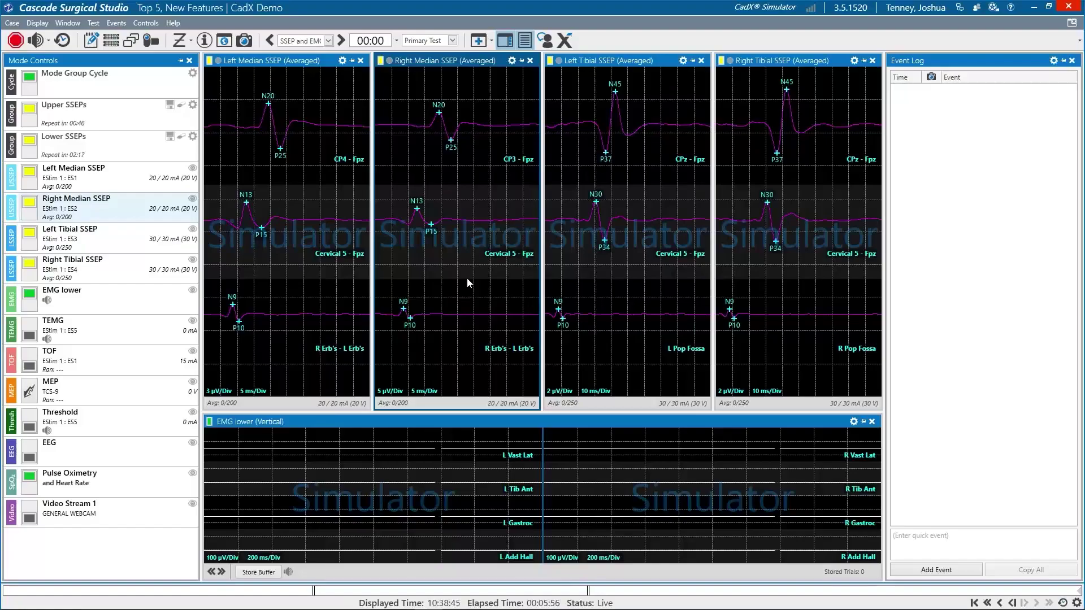
scroll(467, 277, down, 1)
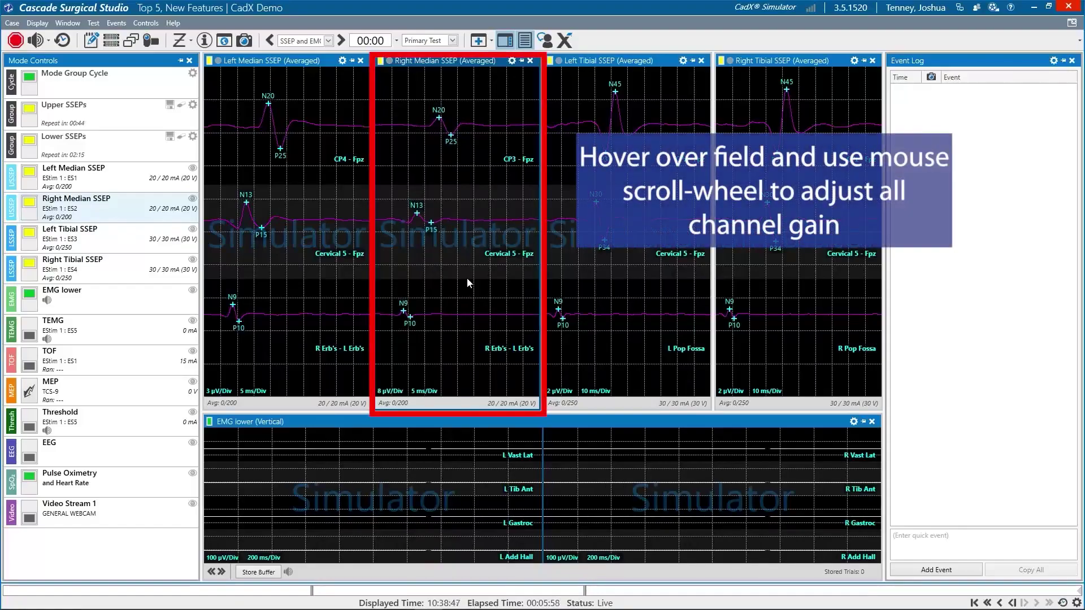
scroll(467, 277, down, 2)
scroll(468, 277, up, 2)
scroll(467, 277, up, 2)
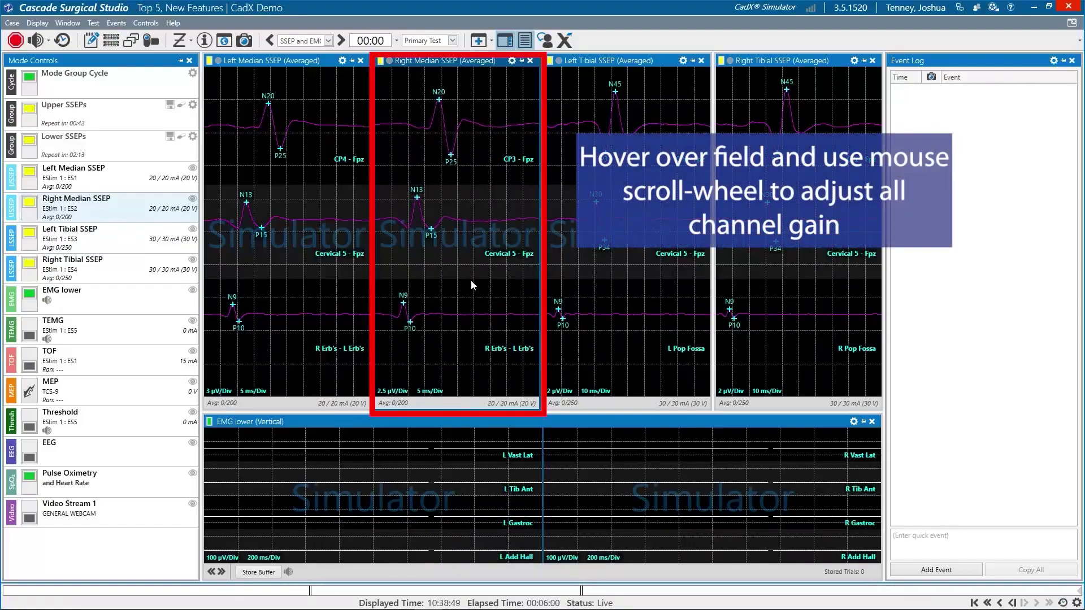
scroll(471, 280, down, 1)
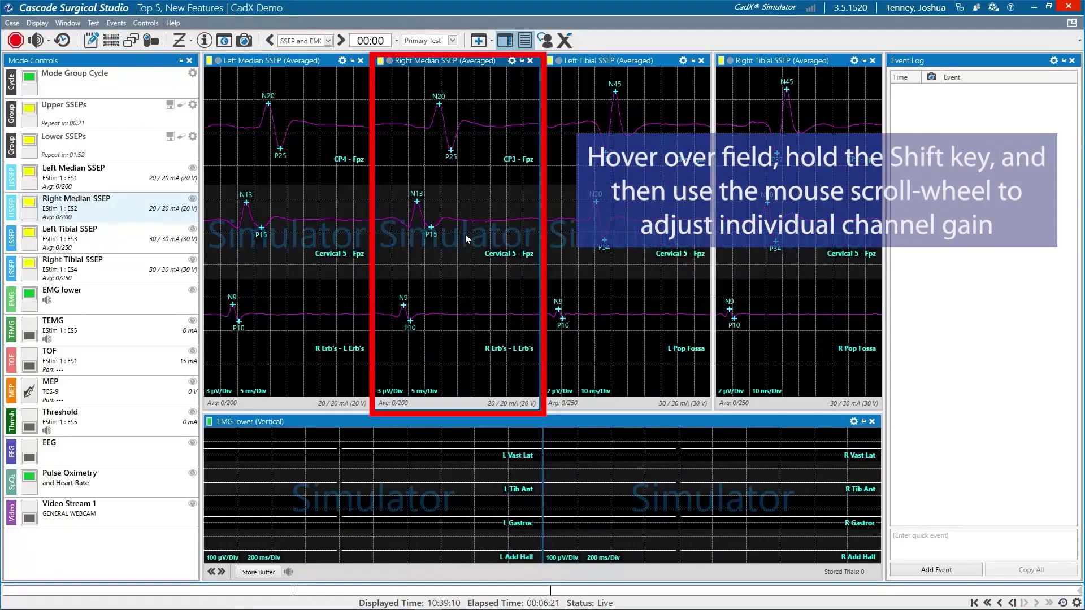
shift+scroll(465, 234, down, 2)
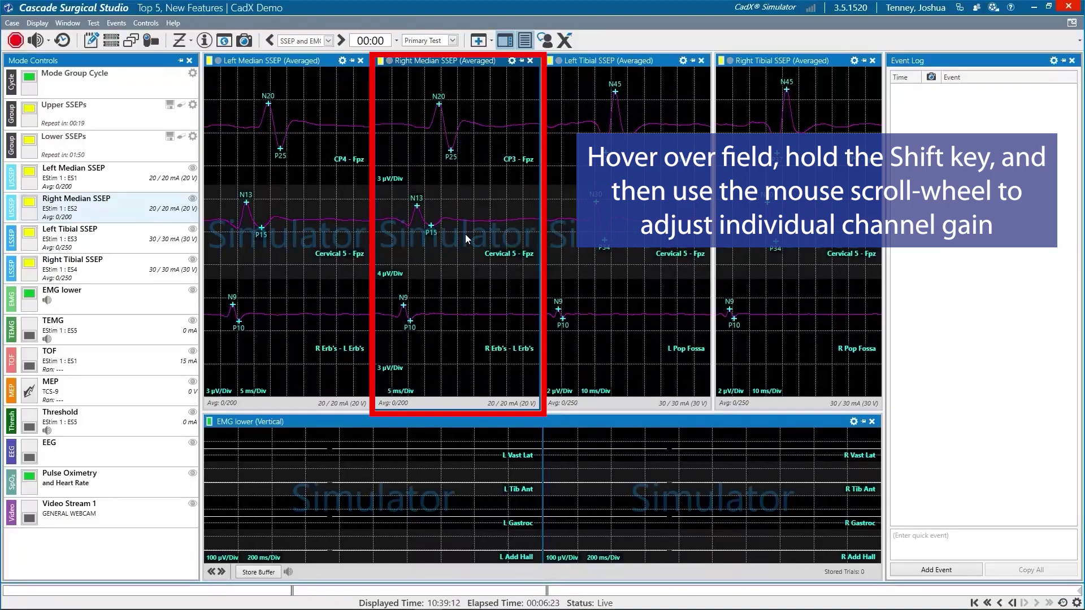
shift+scroll(465, 234, up, 2)
shift+scroll(465, 234, up, 1)
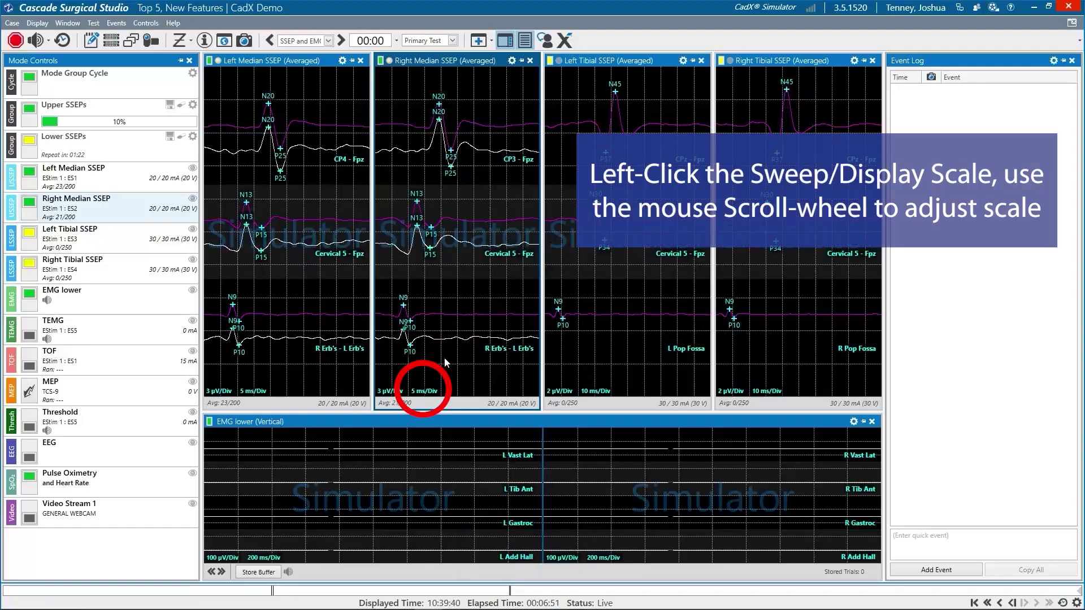
click(428, 393)
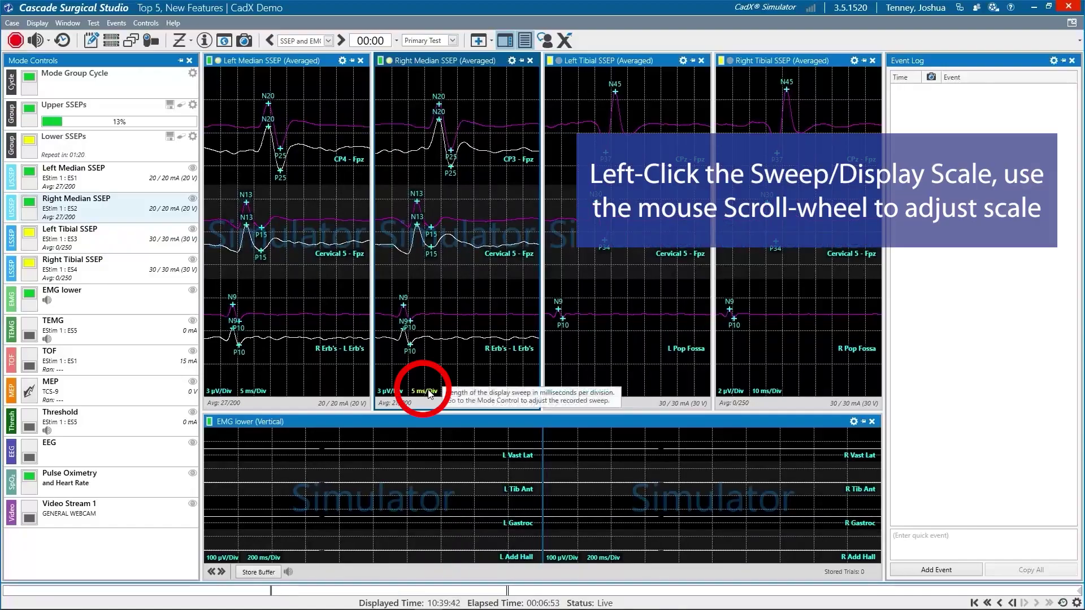
scroll(429, 395, up, 1)
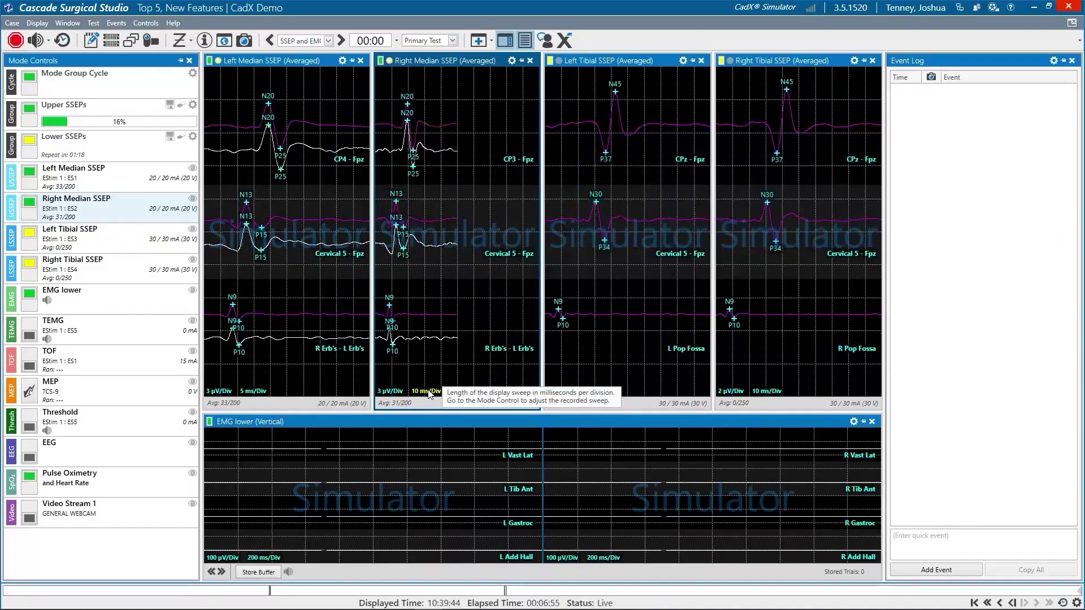
scroll(429, 394, down, 1)
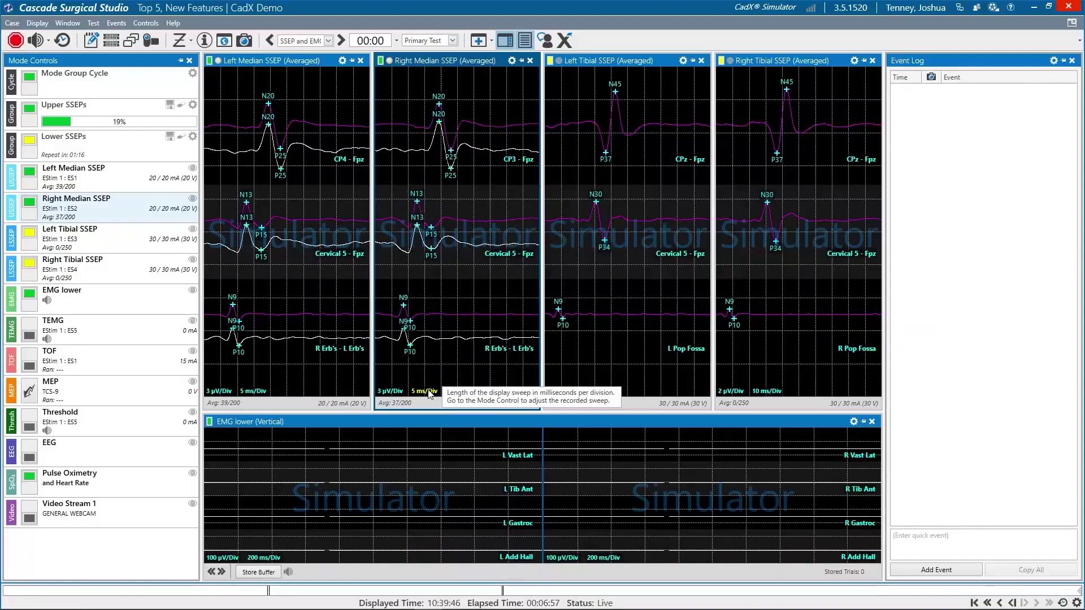
click(429, 392)
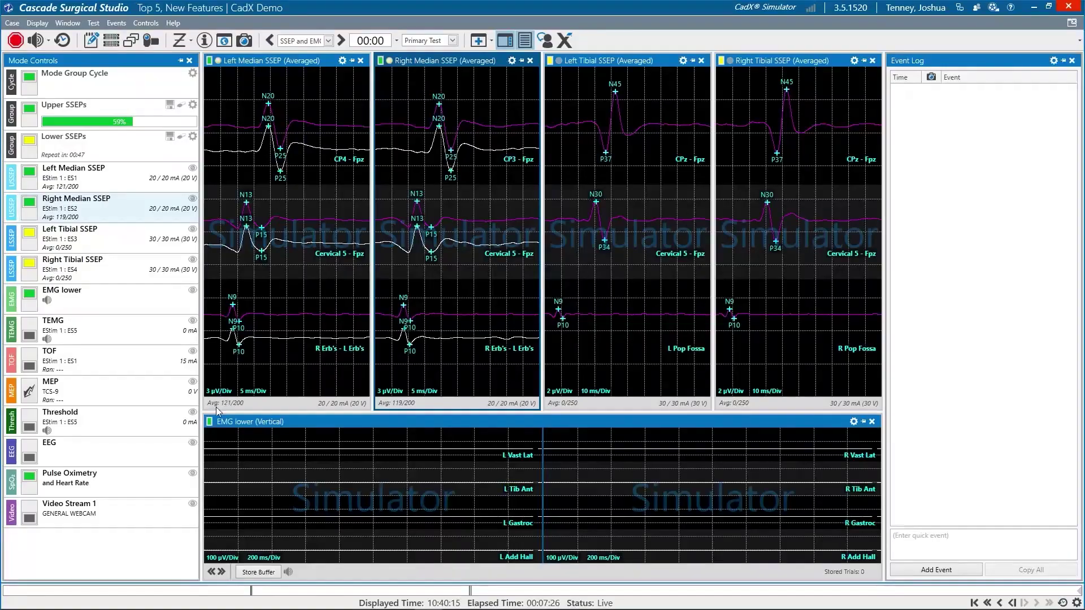
- Enable Save raw data for EMG lower and store its buffered raw data
click(114, 297)
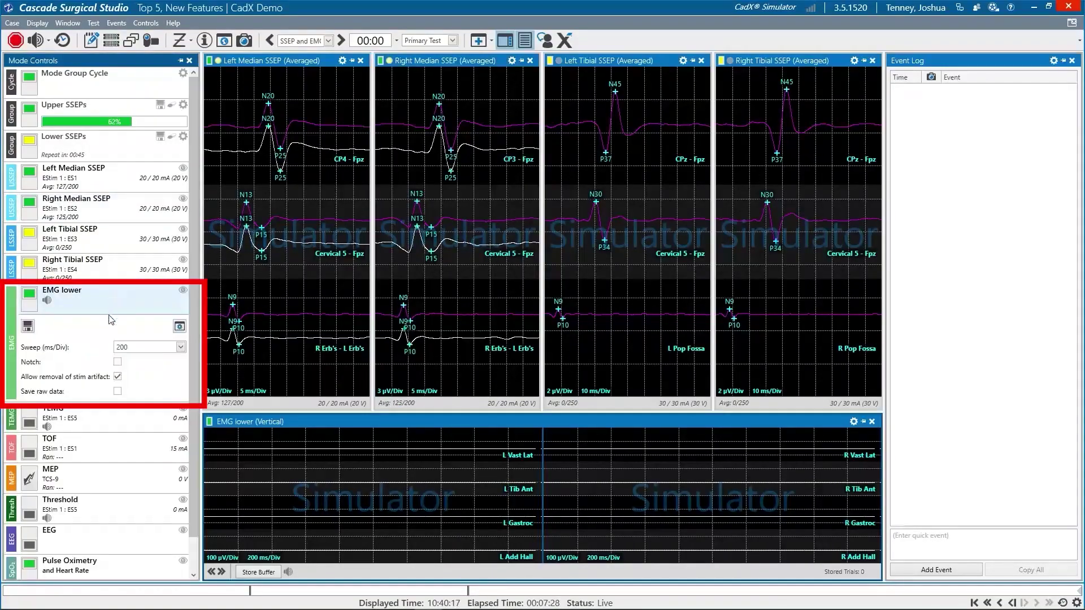
click(117, 392)
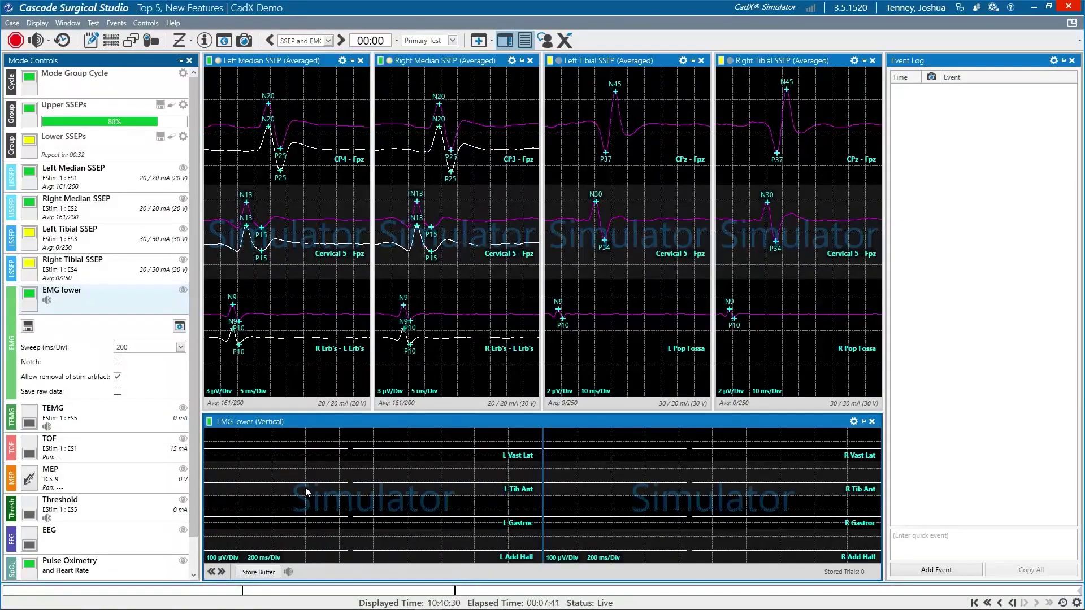
click(262, 572)
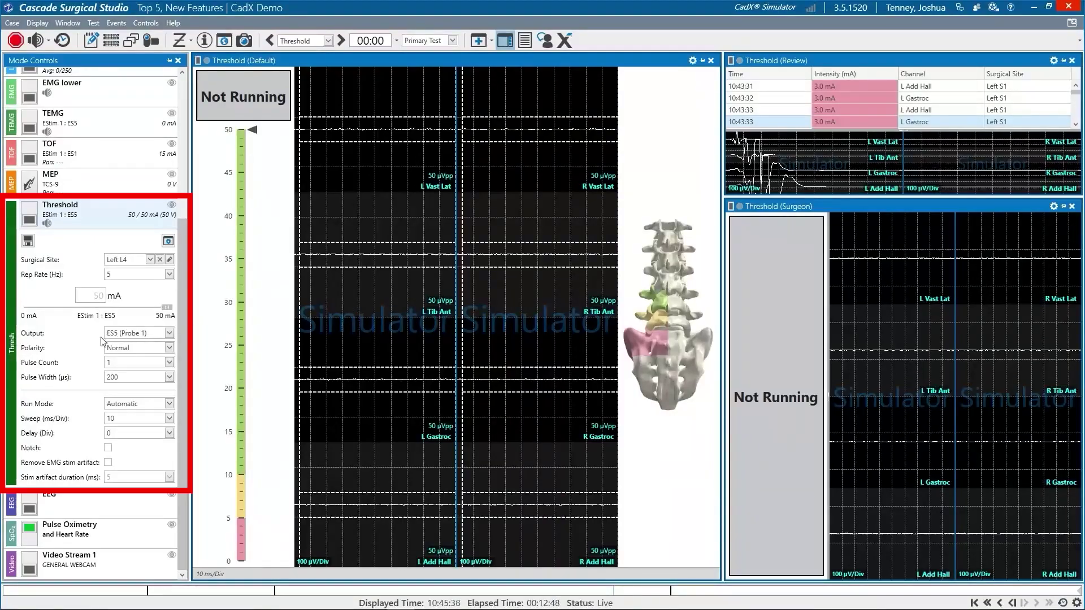
- Start the threshold search and set the surgical site to Left L5, then Left S1
click(33, 214)
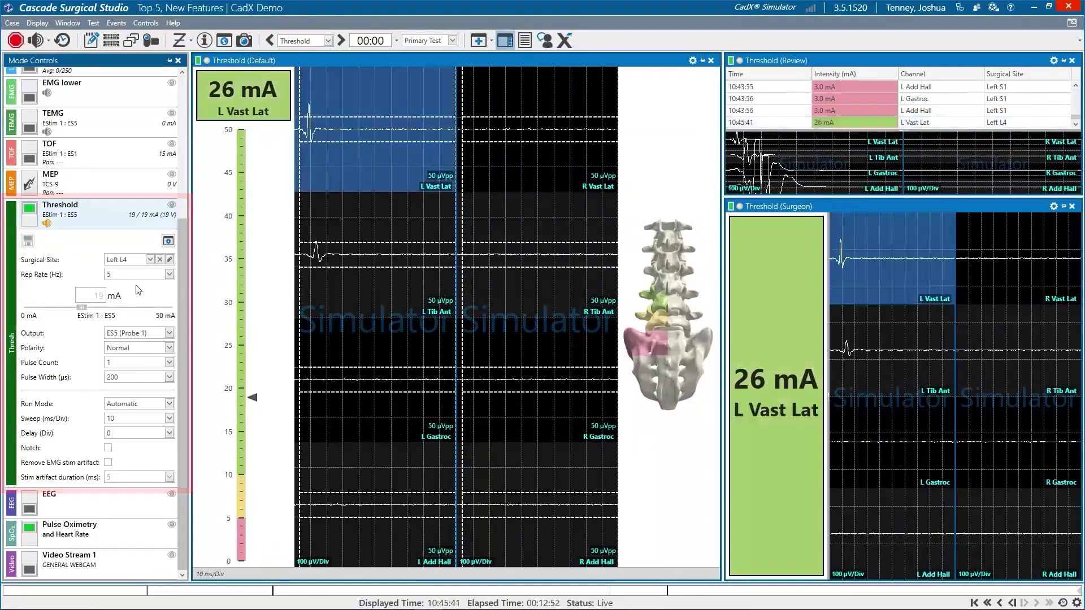
click(660, 315)
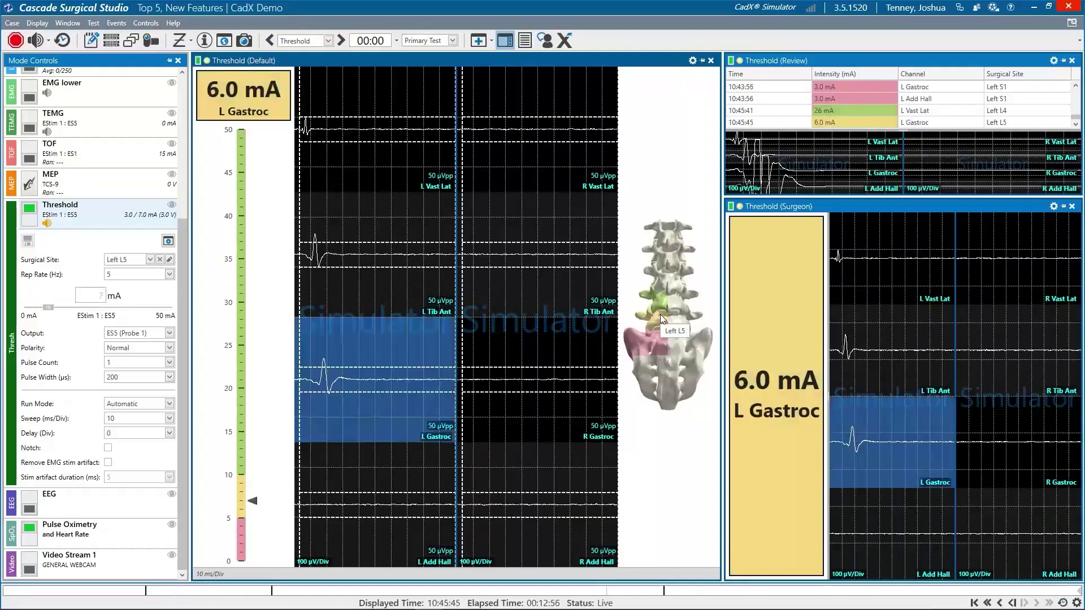
click(655, 339)
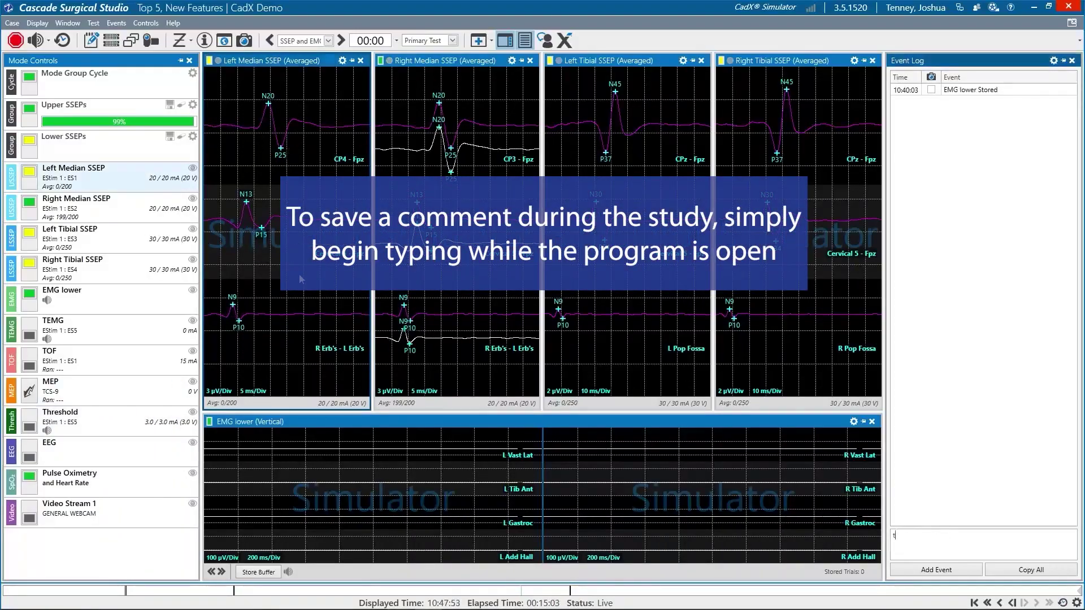
text(type anywhere)
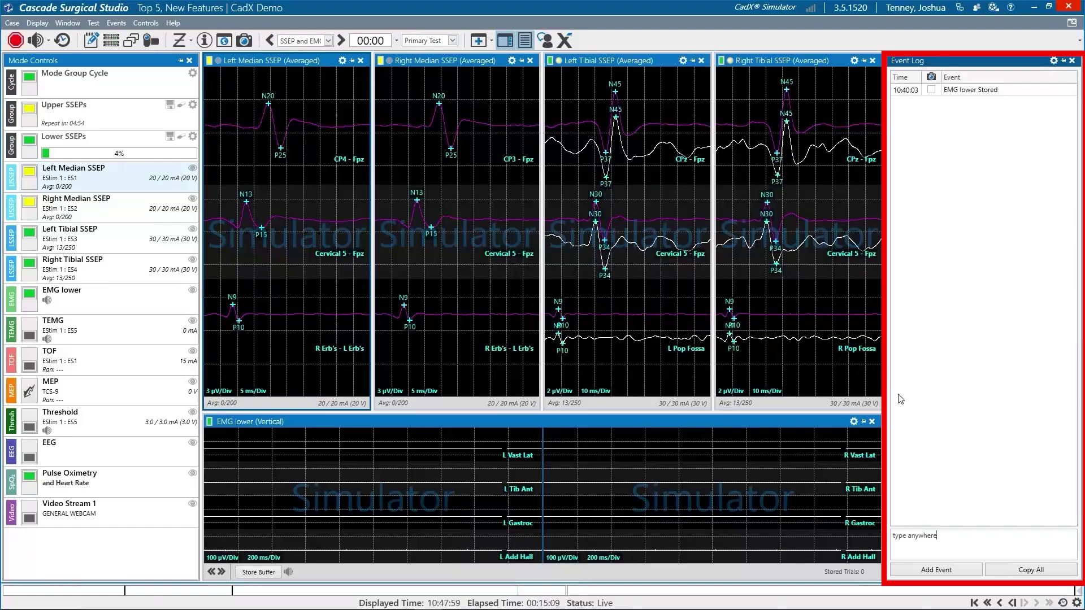
- Log the 'type anywhere' comment as an event and view its saved screenshot
click(931, 575)
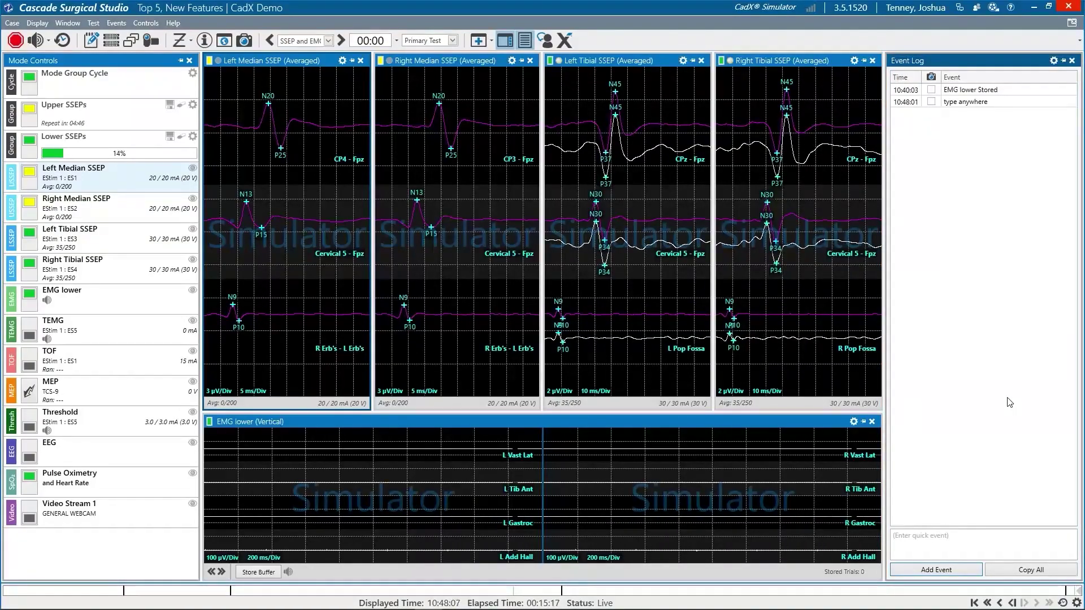
right_click(982, 103)
click(1009, 124)
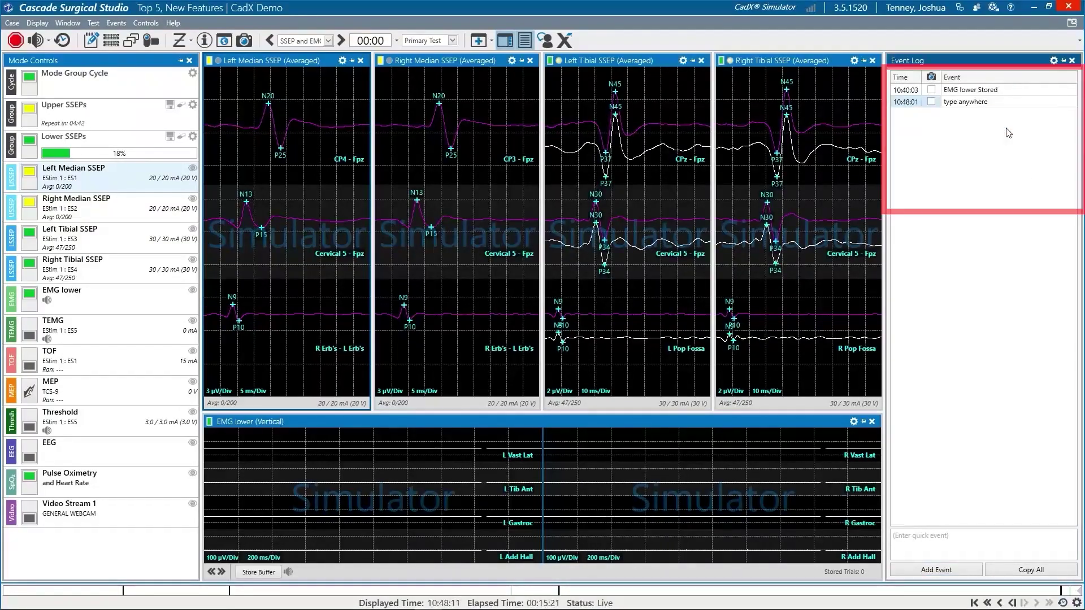